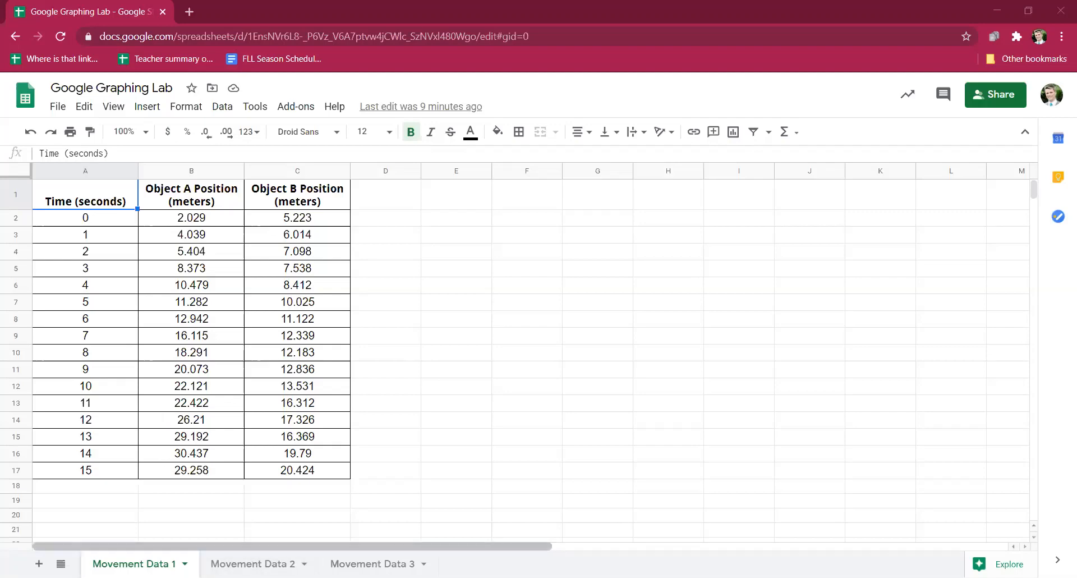
Look through the time and position tables on the Movement Data 1, 2 and 3 sheets
click(252, 564)
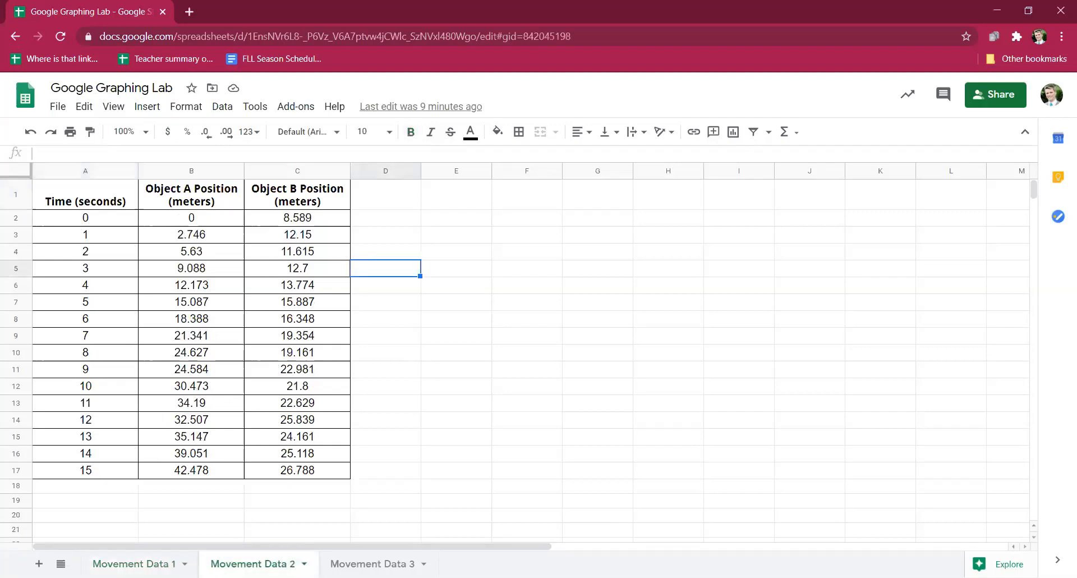
click(372, 563)
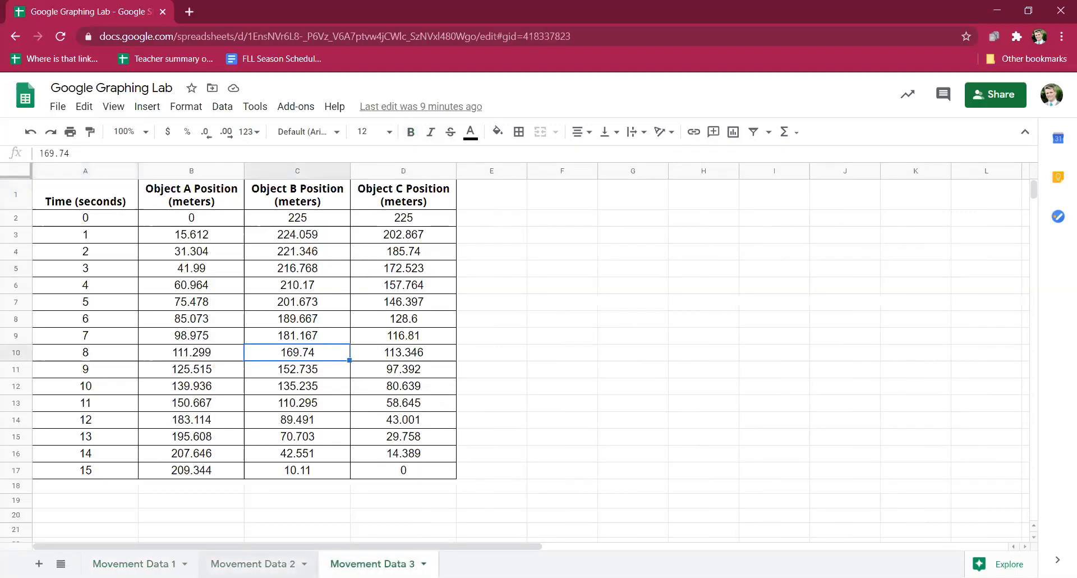
click(253, 564)
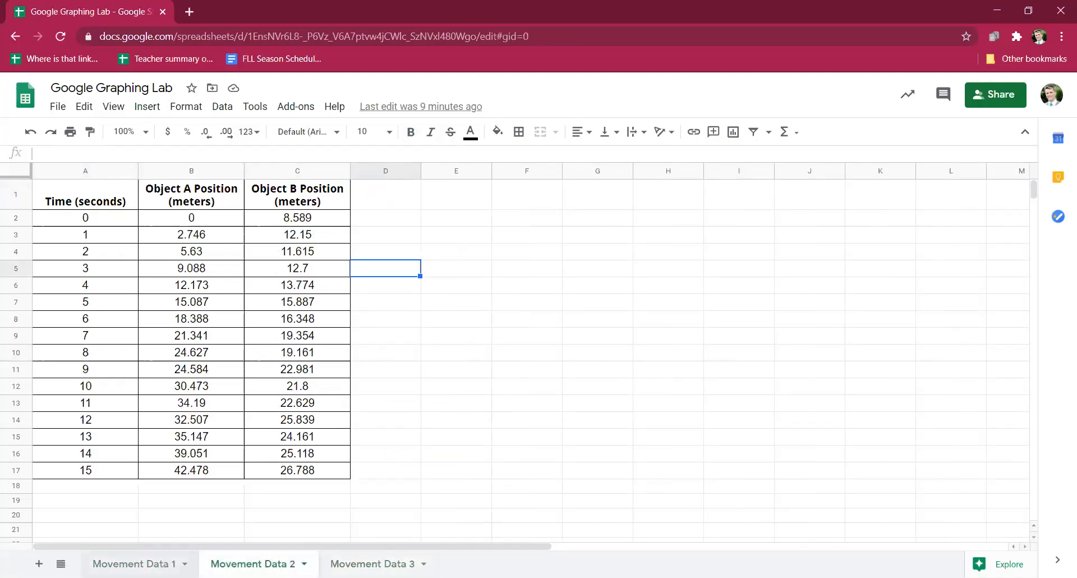
click(134, 563)
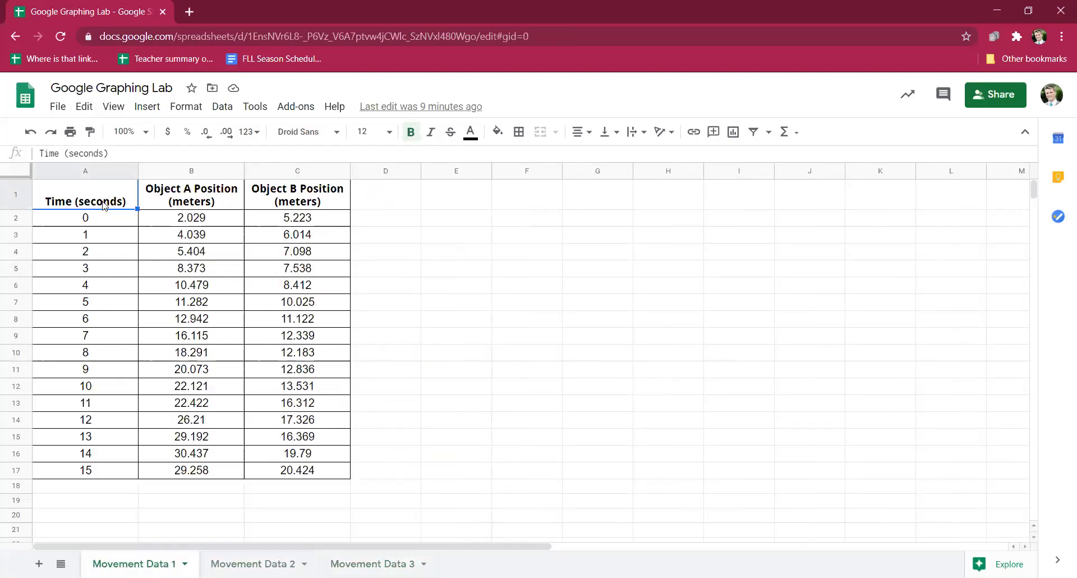
click(211, 214)
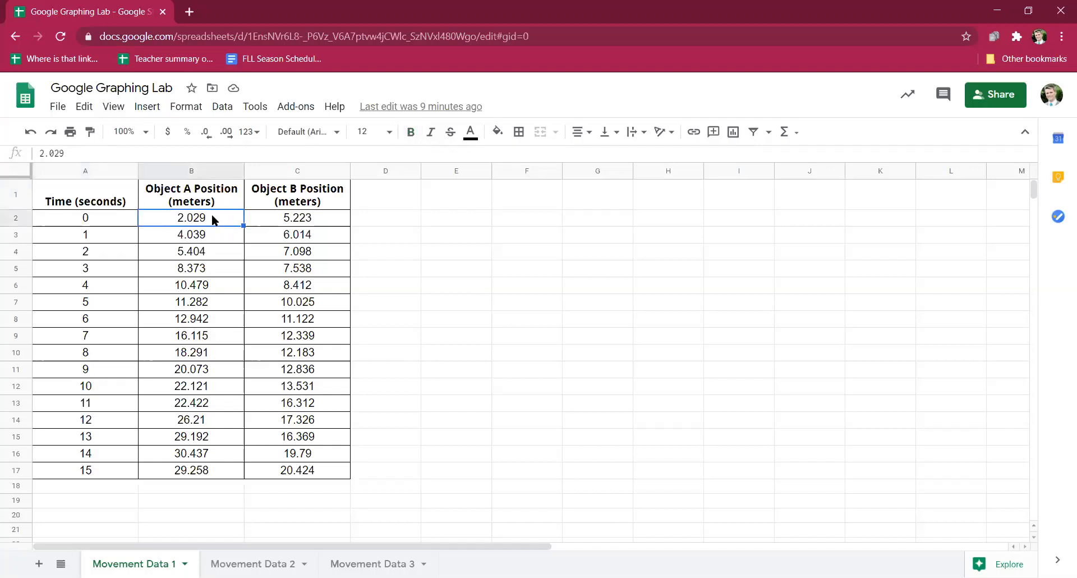
click(113, 221)
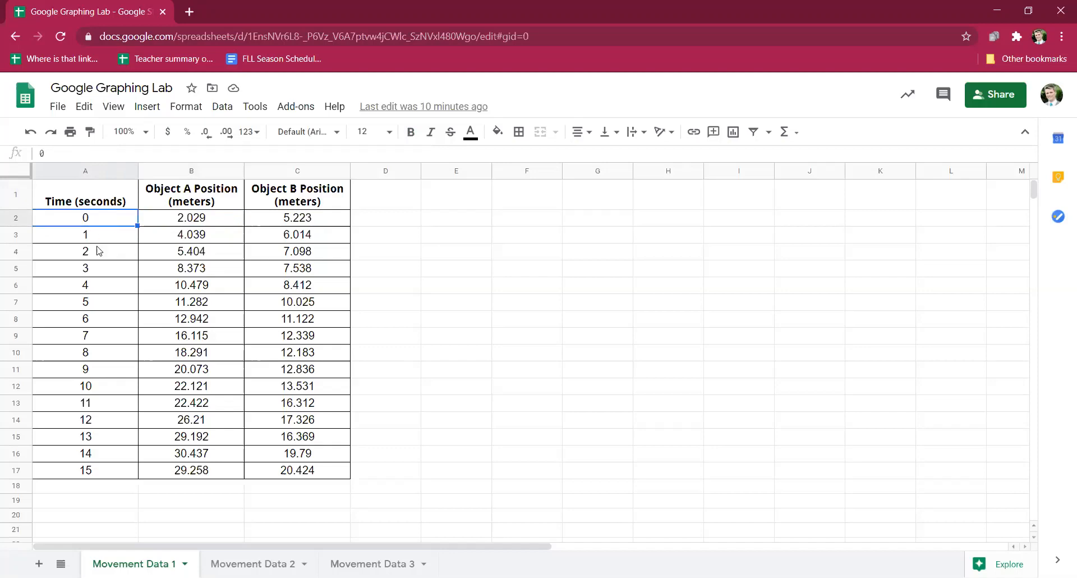
click(263, 564)
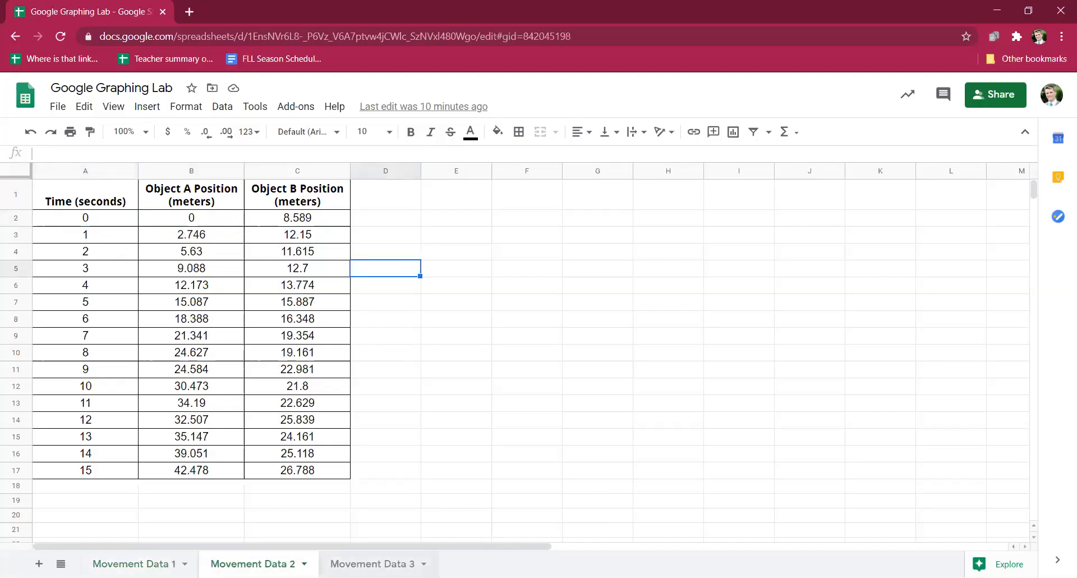
click(373, 564)
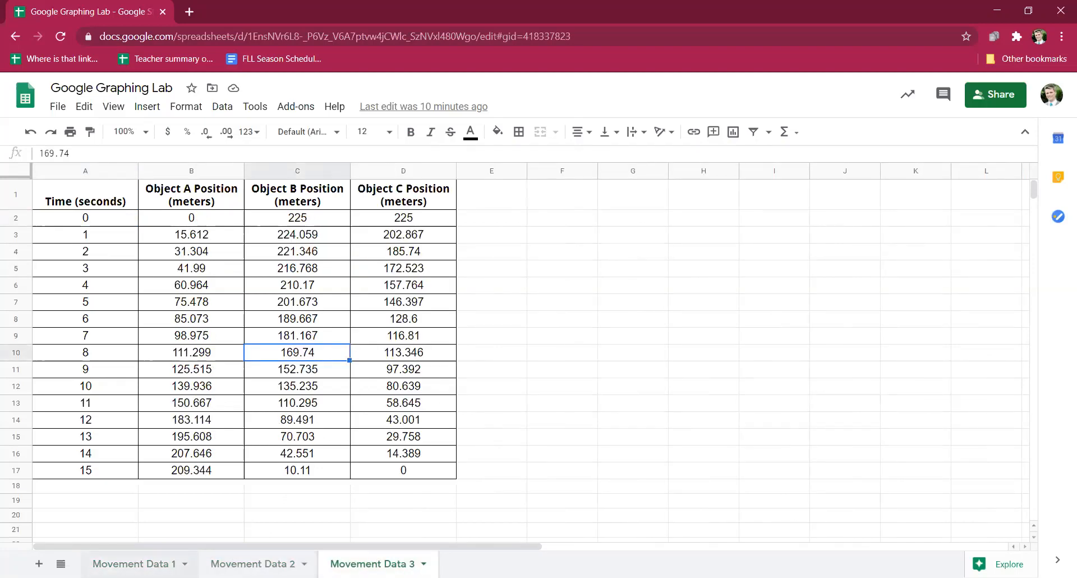
click(133, 564)
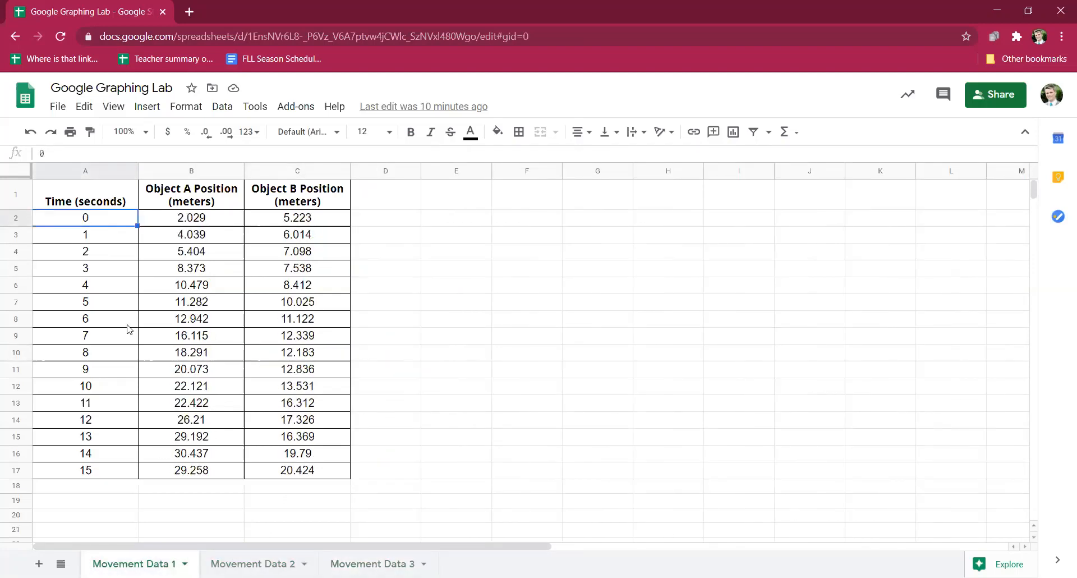
Examine the time column and the Object A and B position columns on the Movement Data 1 sheet
click(105, 199)
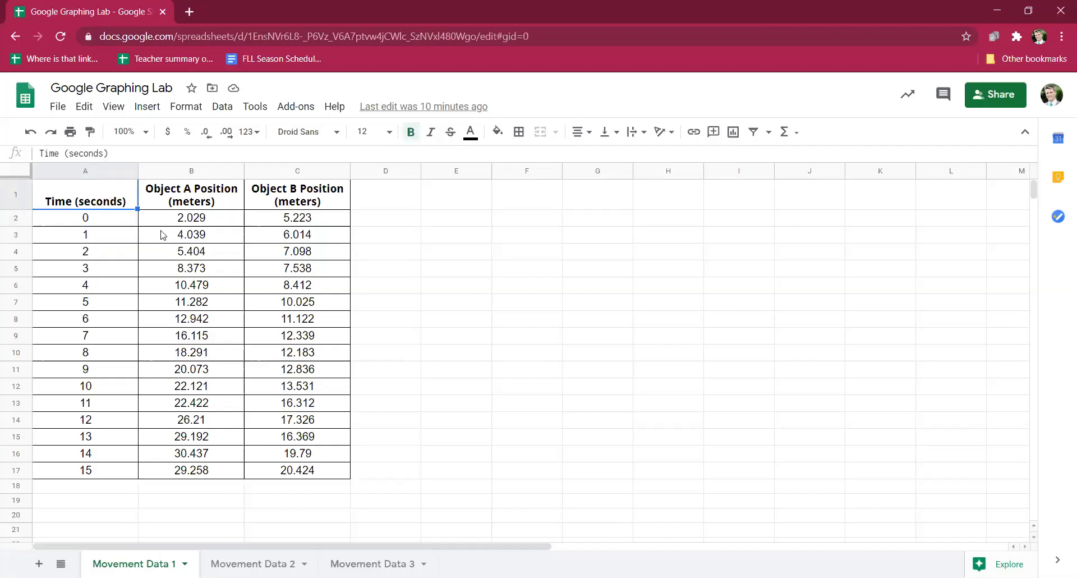
drag(190, 224, 314, 470)
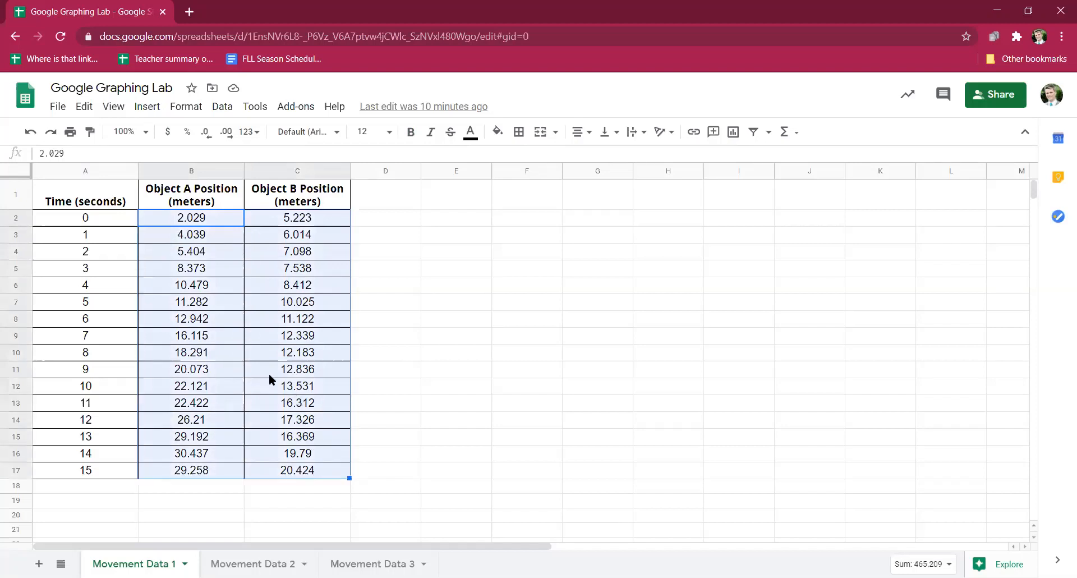
click(212, 308)
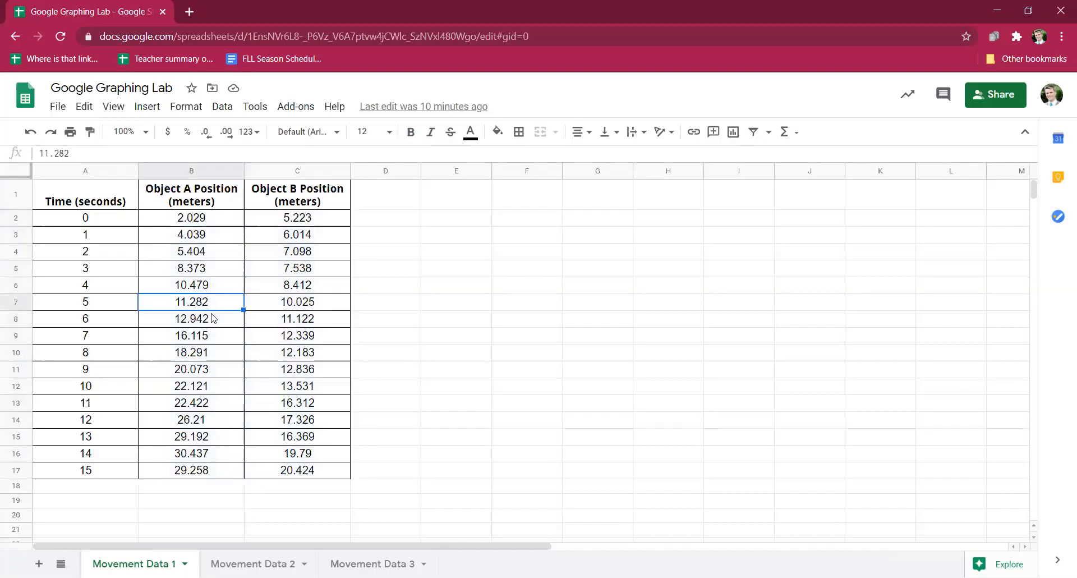
click(211, 222)
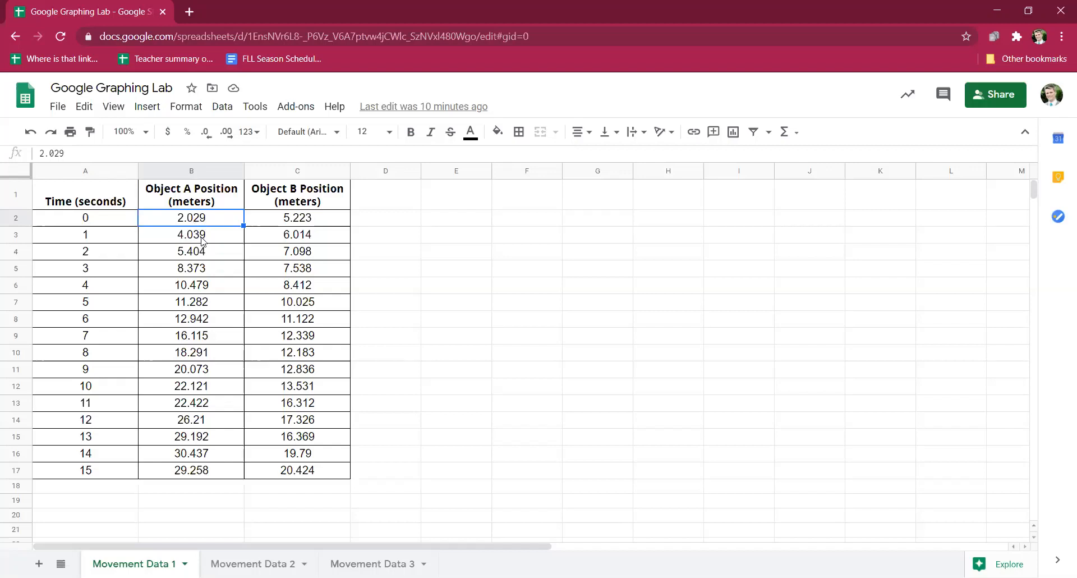
click(101, 220)
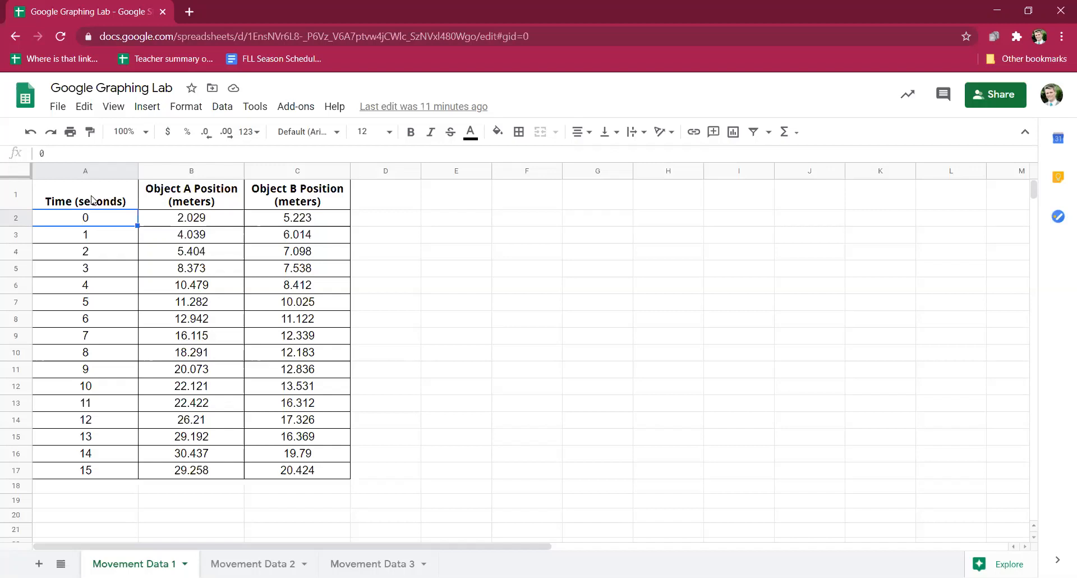
Insert a scatter chart from A1:C17 on Movement Data 1, plotting Object A and B positions against time
drag(94, 202, 286, 470)
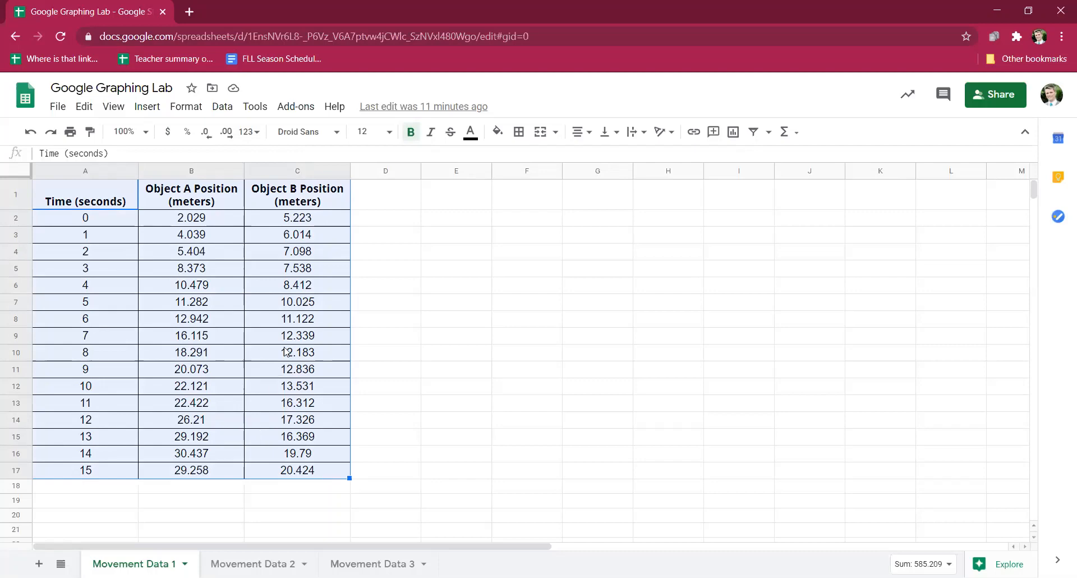
click(162, 110)
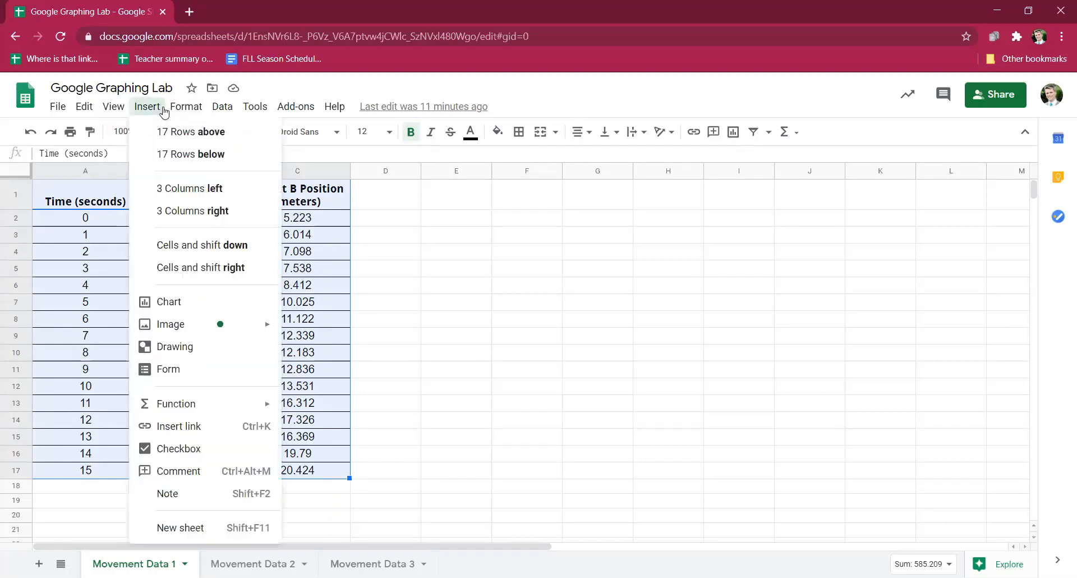
click(183, 305)
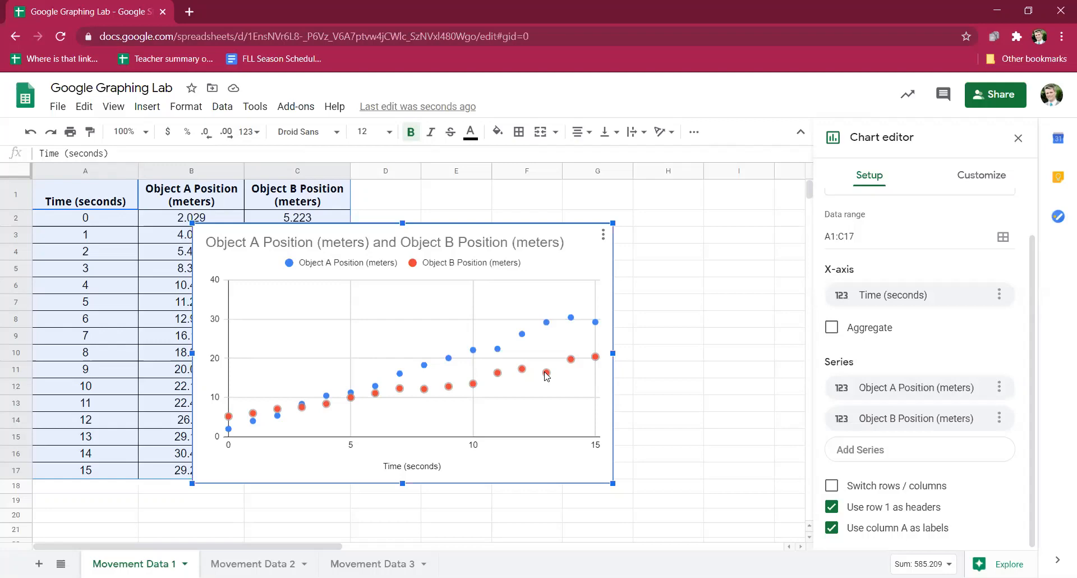
scroll(837, 383, up, 1)
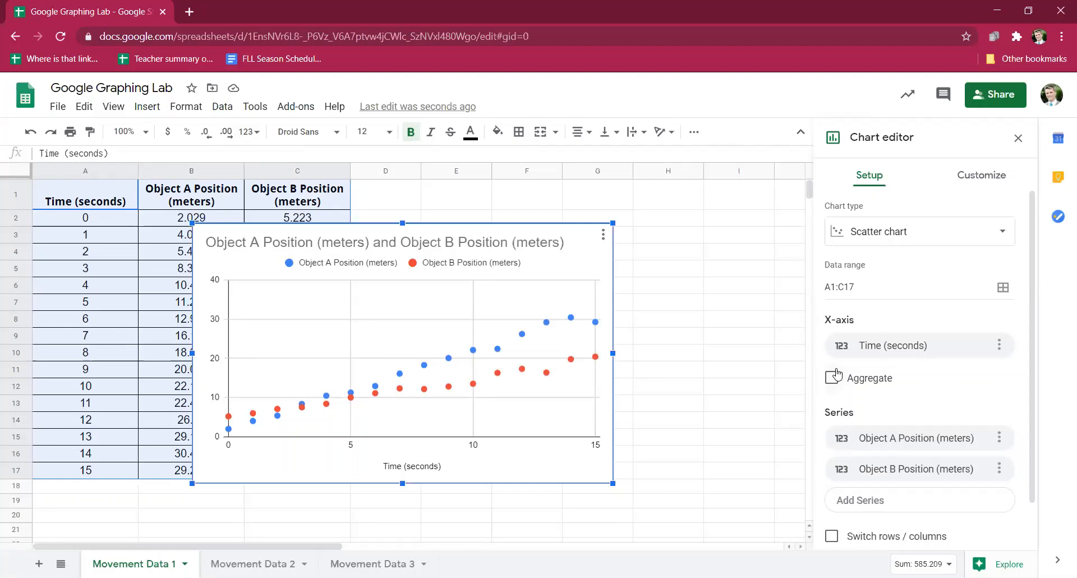
click(831, 373)
Add linear trendlines to all series of the scatter chart
click(972, 182)
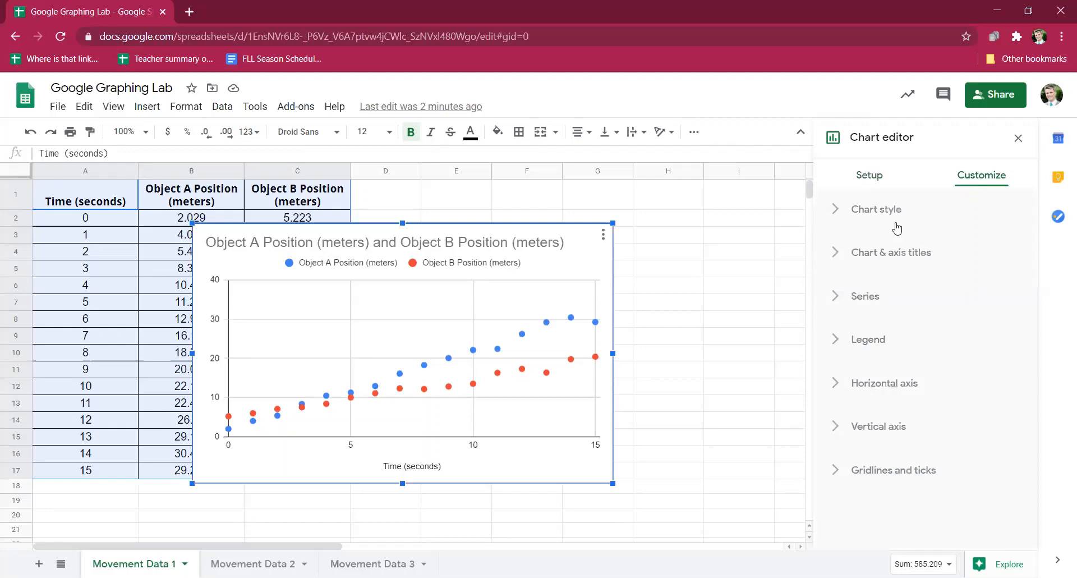
click(839, 303)
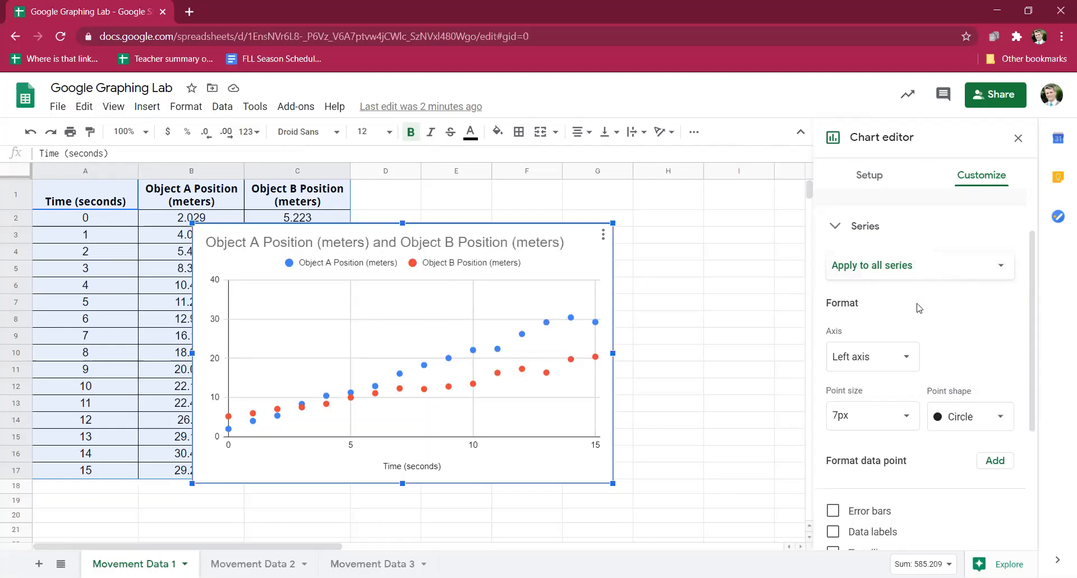
scroll(917, 303, down, 1)
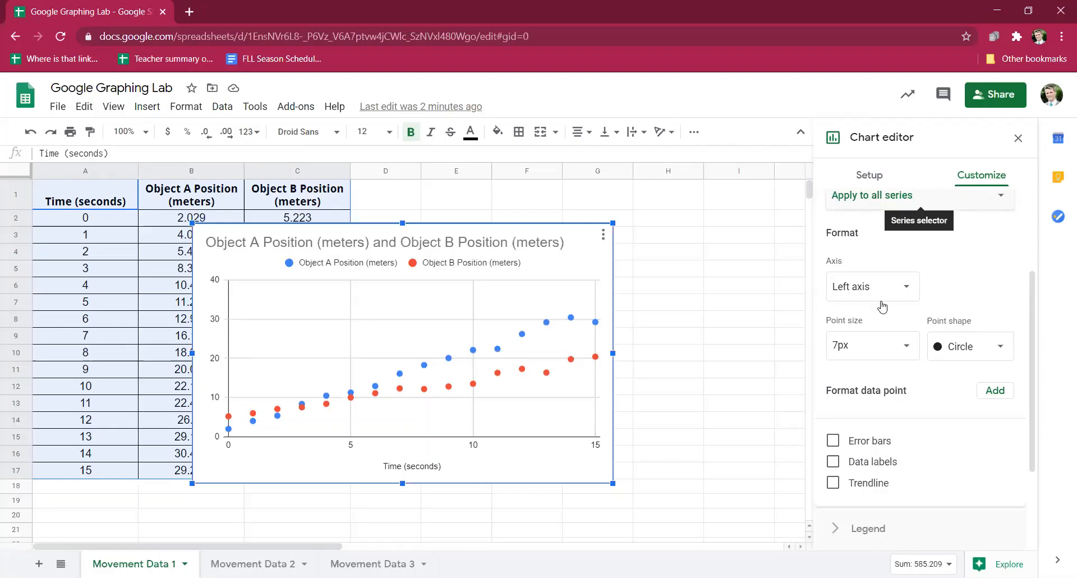
scroll(885, 377, down, 1)
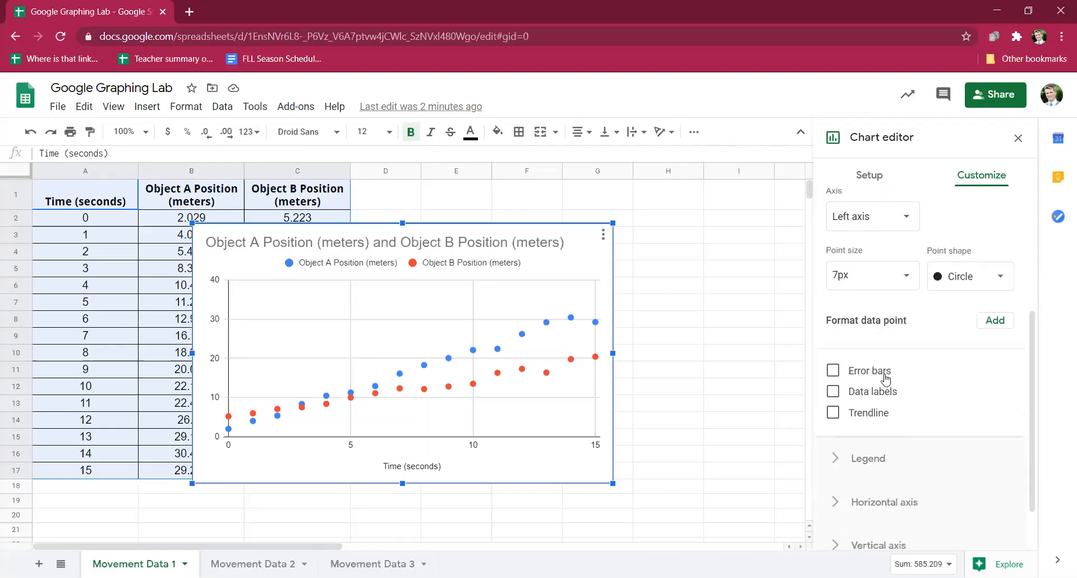
click(834, 413)
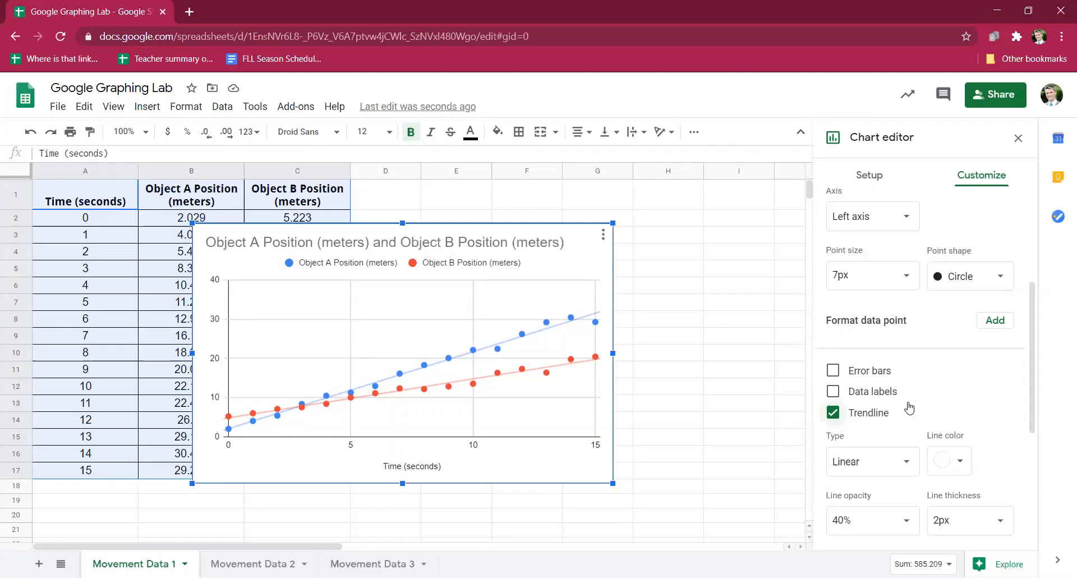
Label the trendlines with their equations and move the chart beside the data table, clear of the data
scroll(910, 408, down, 2)
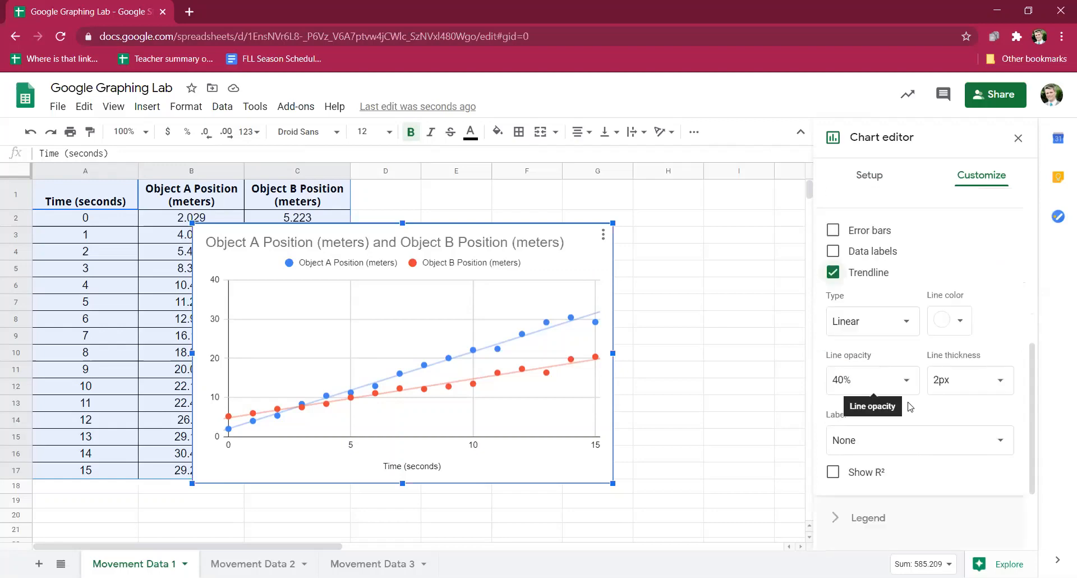
scroll(910, 406, up, 2)
scroll(910, 406, down, 4)
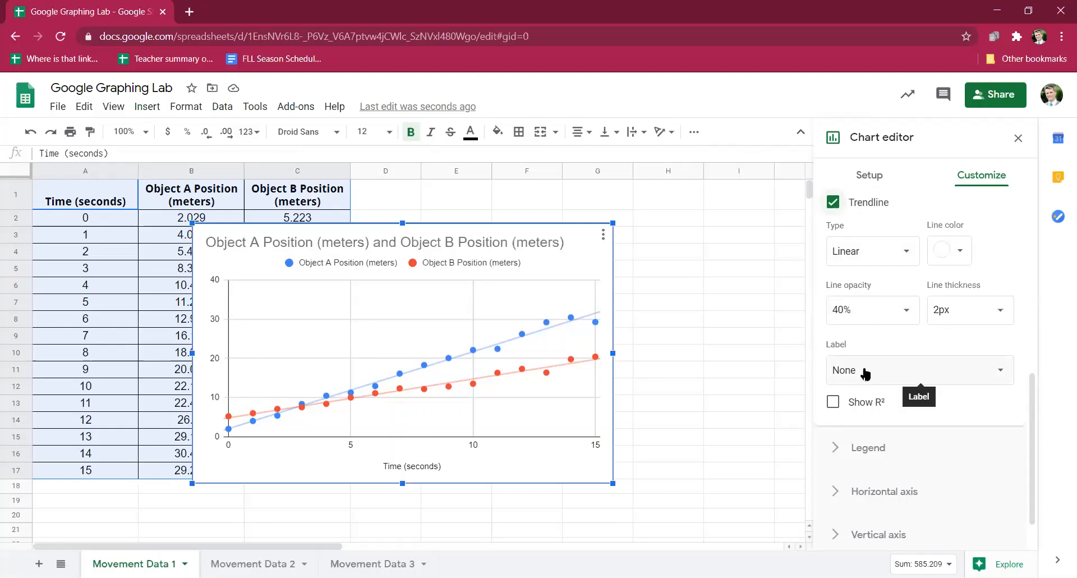
click(866, 374)
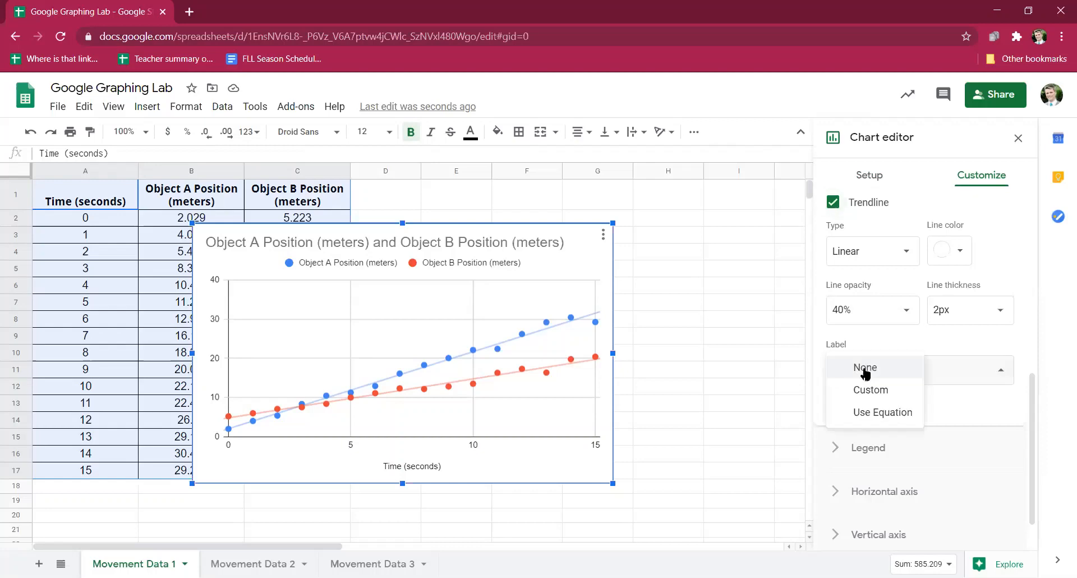
click(871, 415)
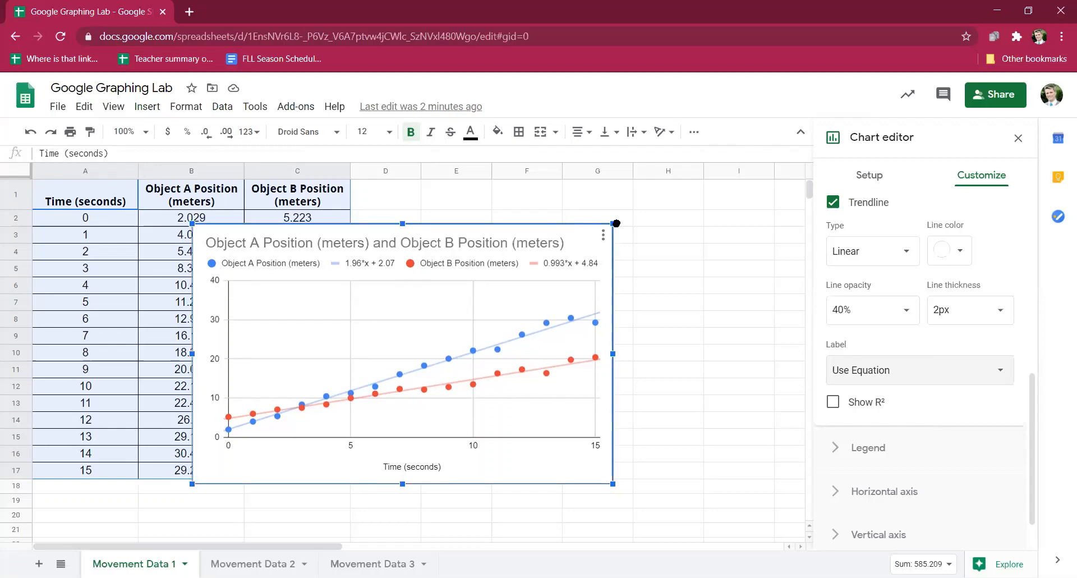
drag(617, 223, 809, 200)
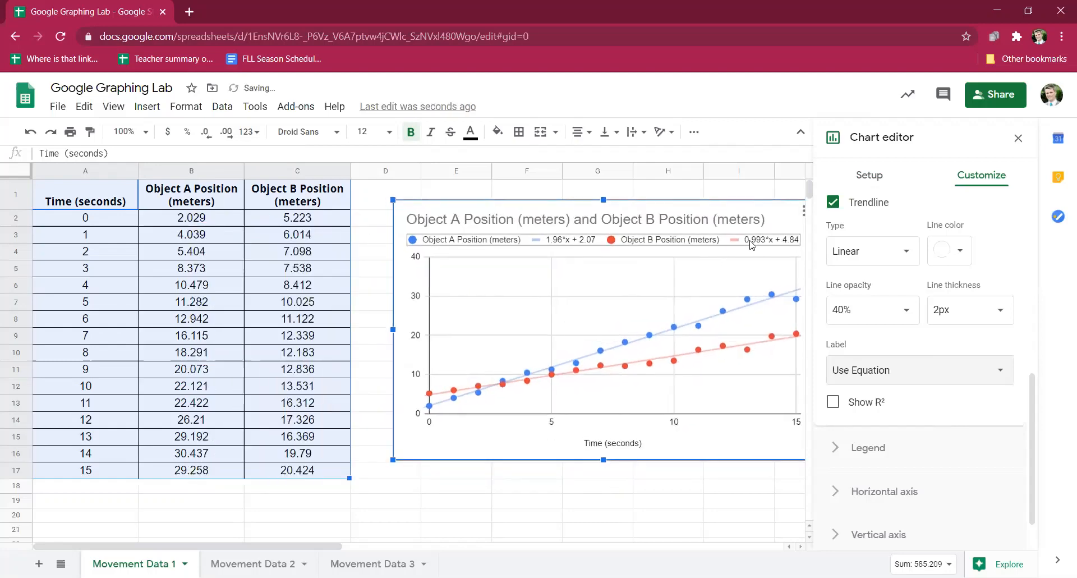
Compare the objects' starting positions at time 0 with the chart's points and trendline equations
click(197, 220)
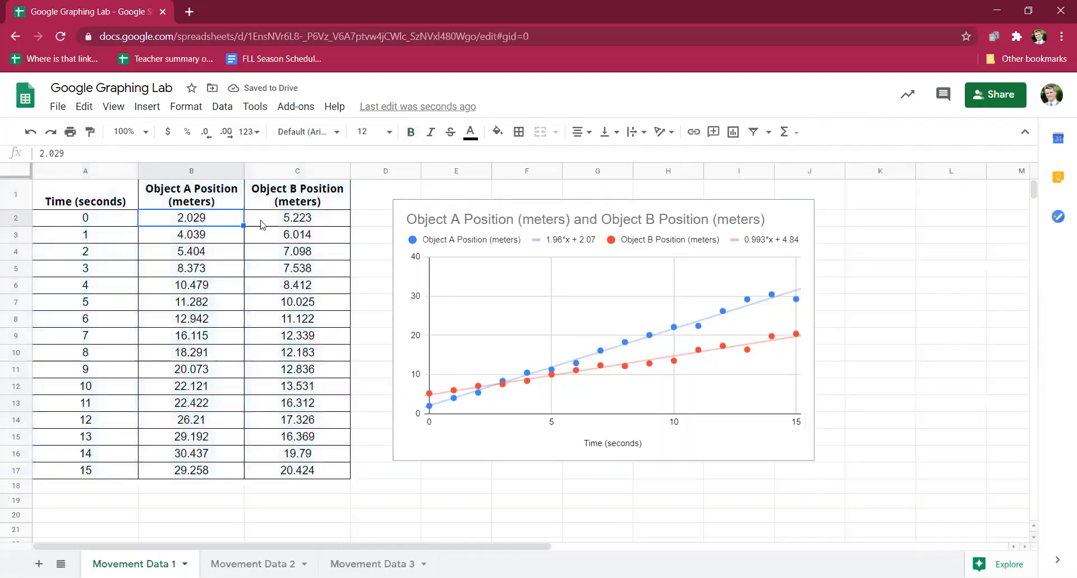
click(259, 224)
click(88, 218)
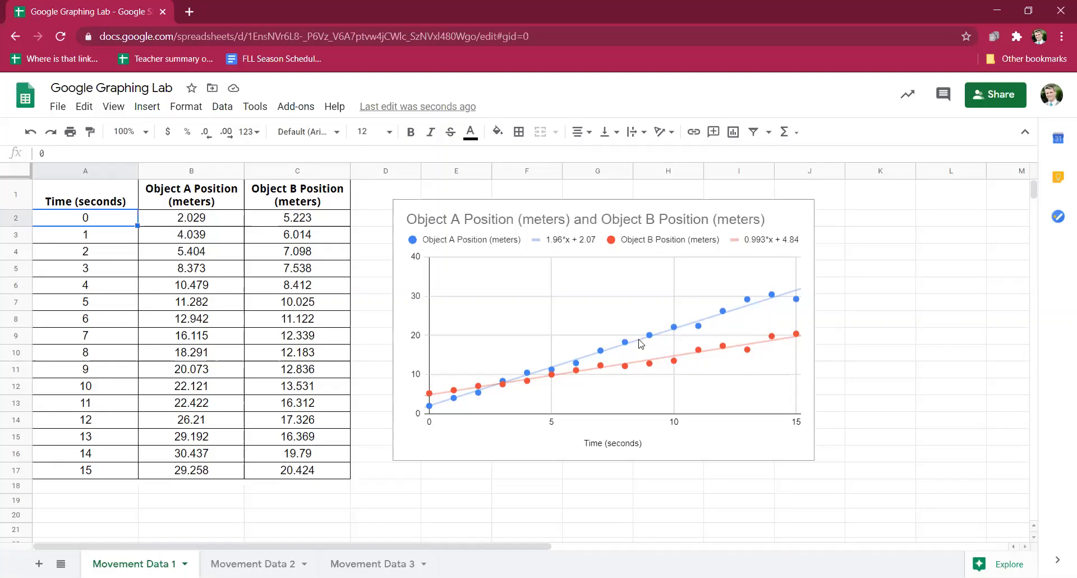
click(211, 218)
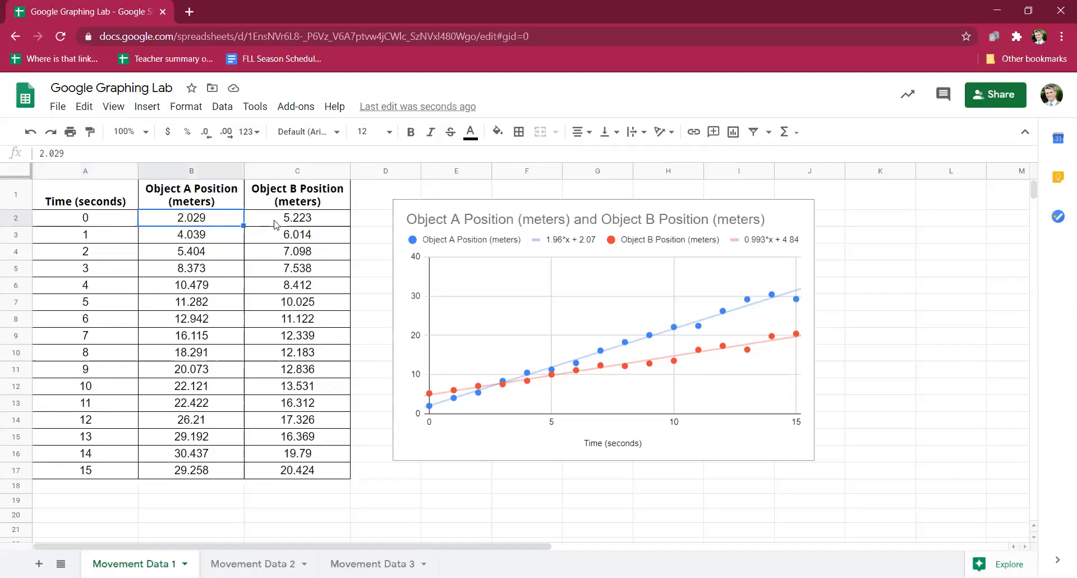
click(275, 224)
click(226, 226)
click(270, 219)
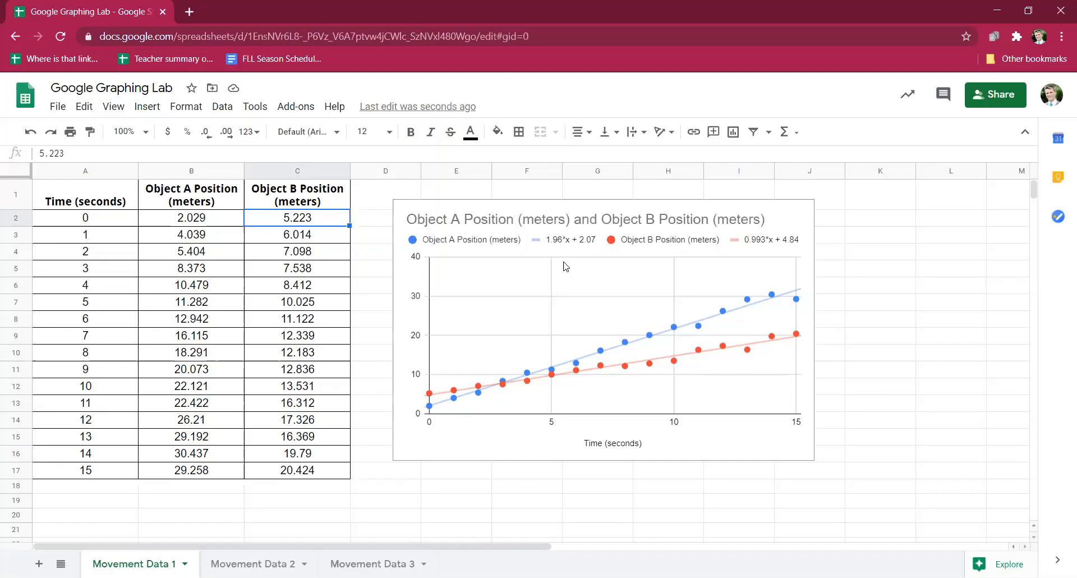
click(789, 216)
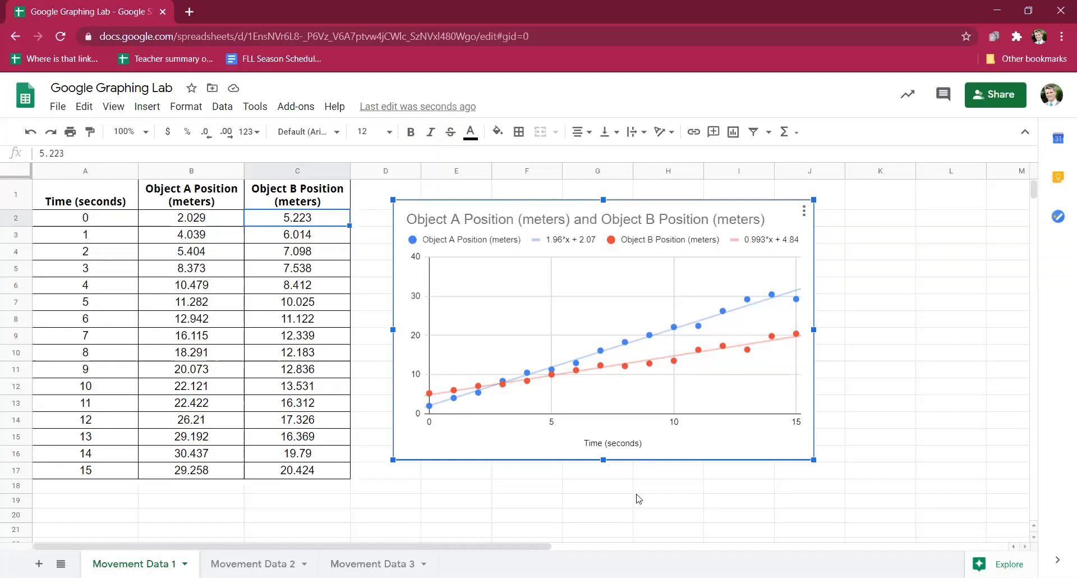
View the Movement Data 2 and Movement Data 3 sheets
click(253, 563)
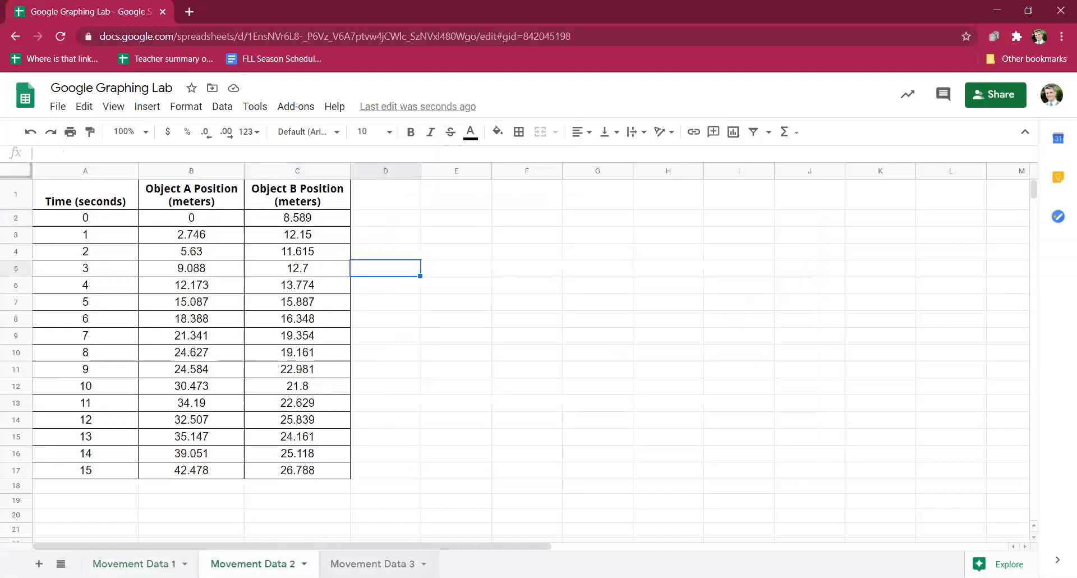
click(372, 564)
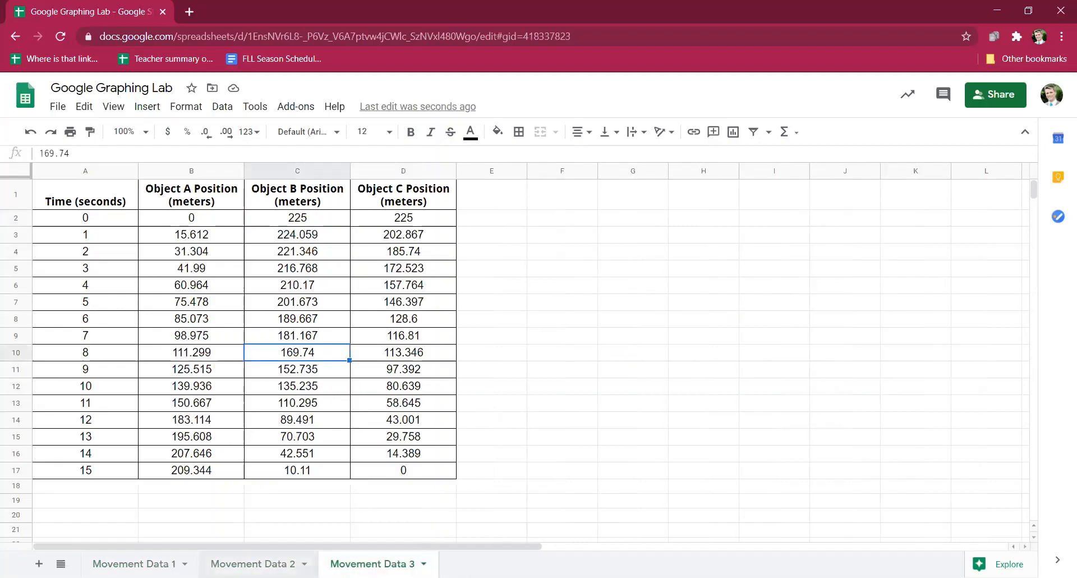
Enlarge the scatter chart on the Movement Data 1 sheet, keeping it beside the data table
click(253, 564)
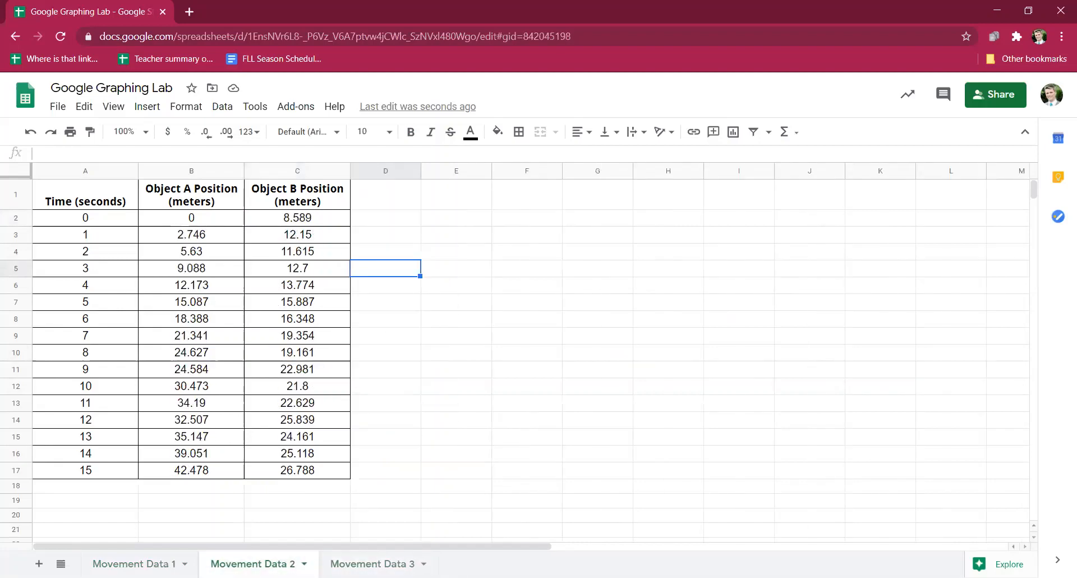
click(134, 563)
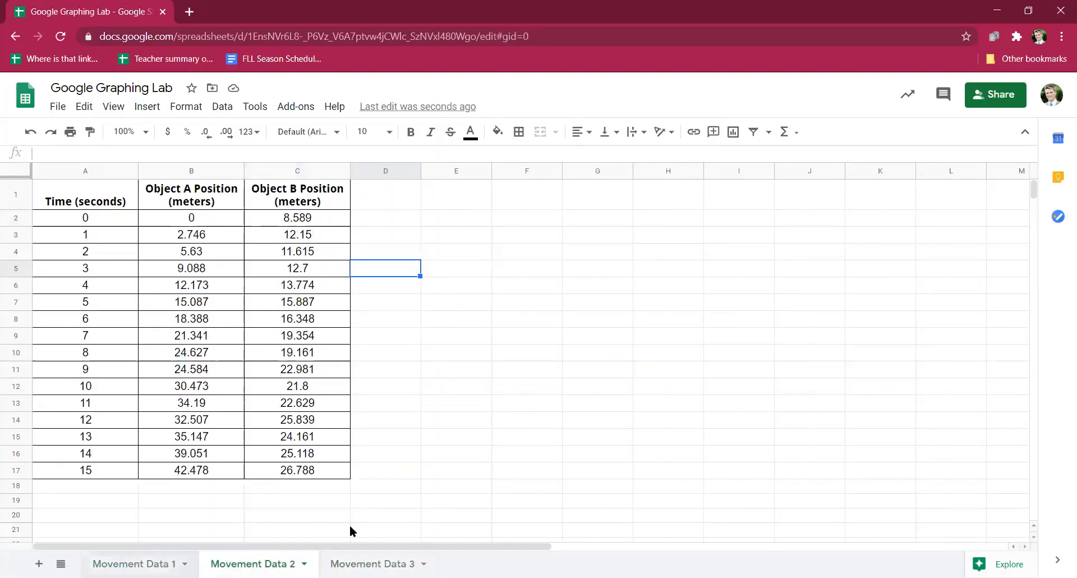
click(753, 439)
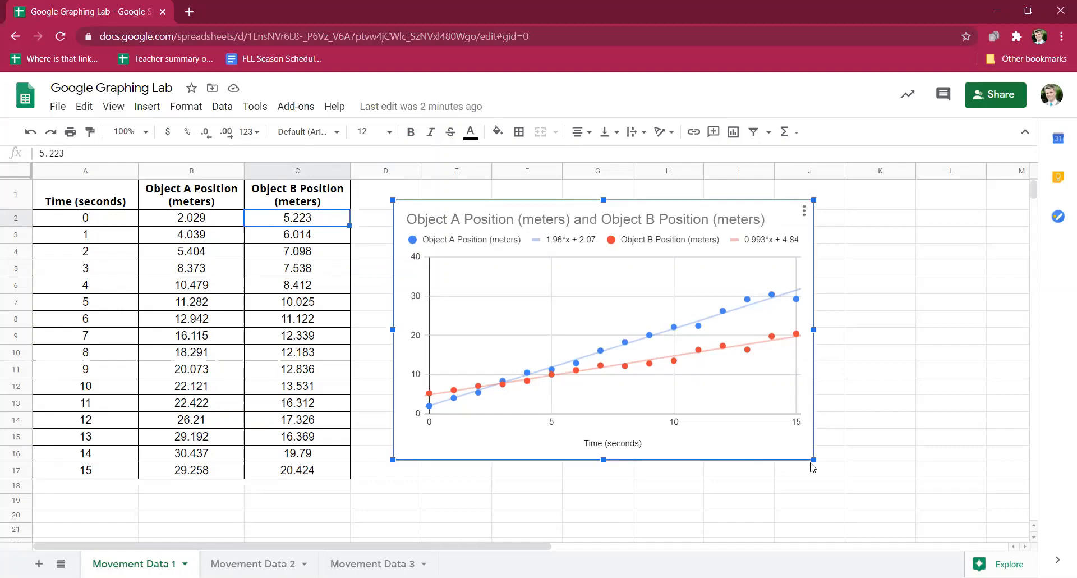
drag(814, 460, 857, 512)
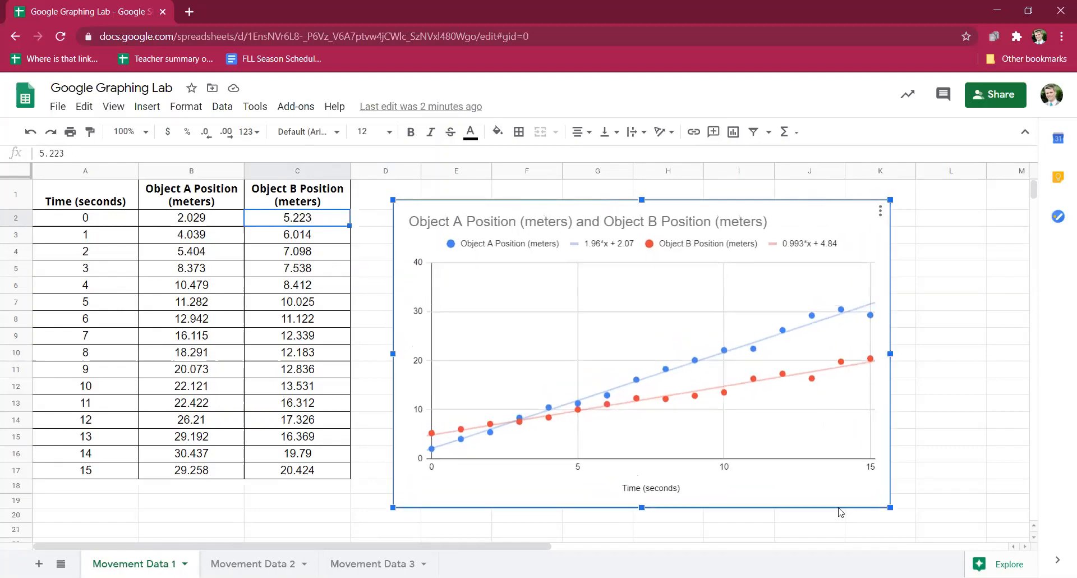
drag(642, 199, 641, 190)
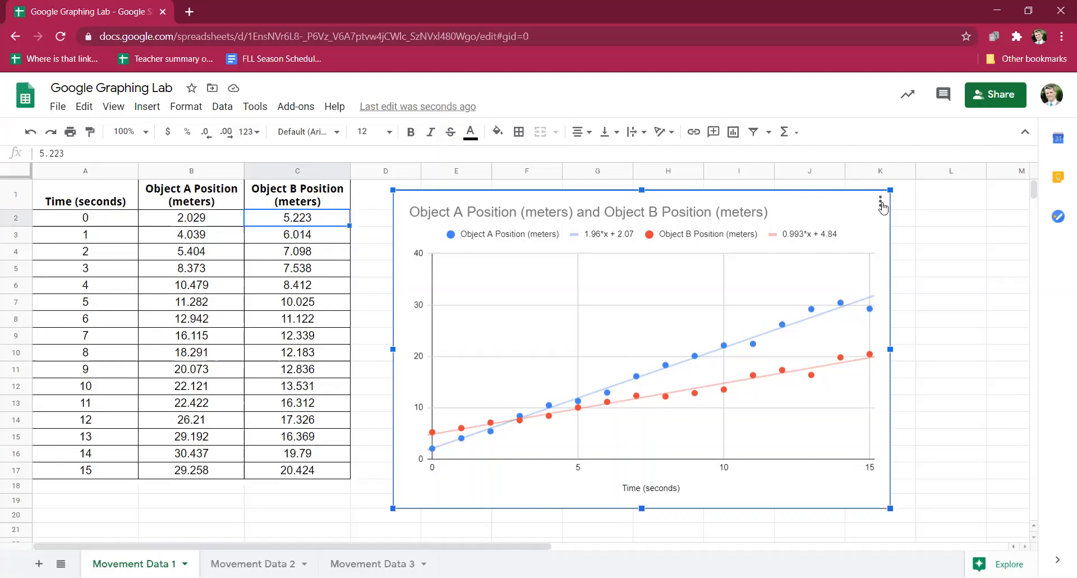
Review the Movement Data 1 chart's setup and customization settings, including chart type, data range, axis and series
click(882, 205)
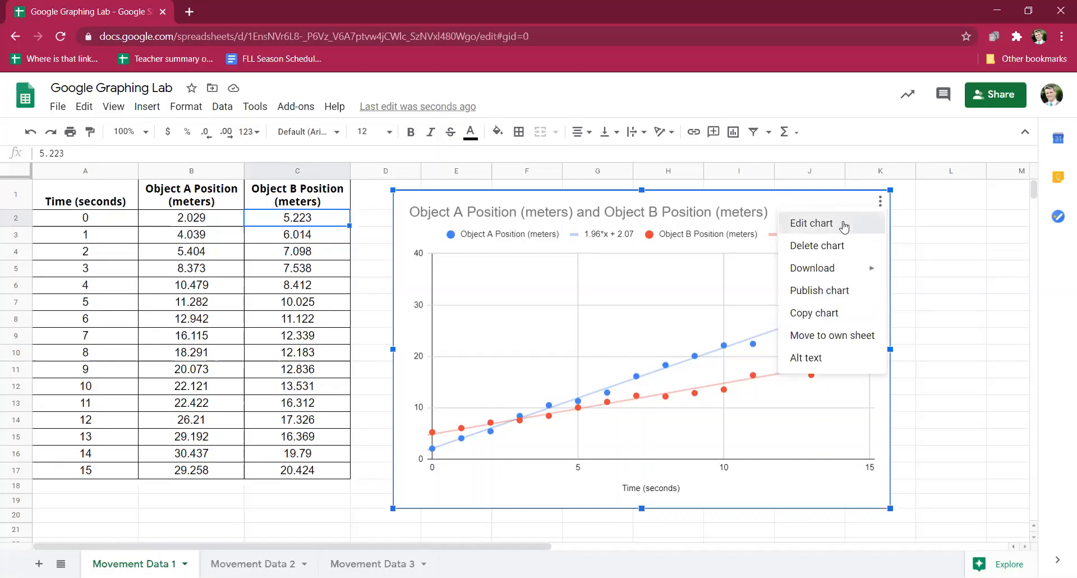
click(844, 225)
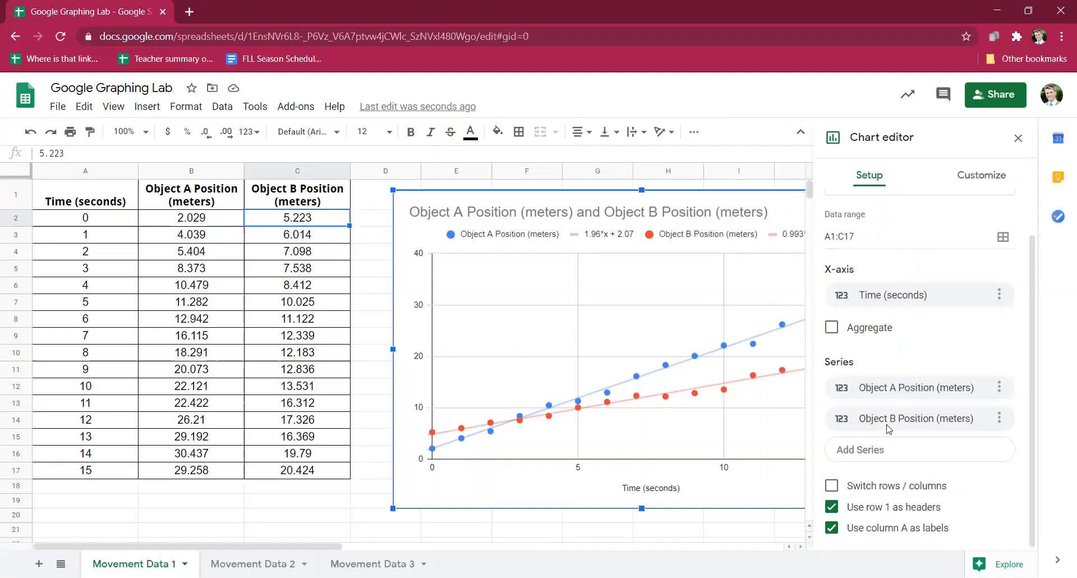
scroll(960, 353, up, 1)
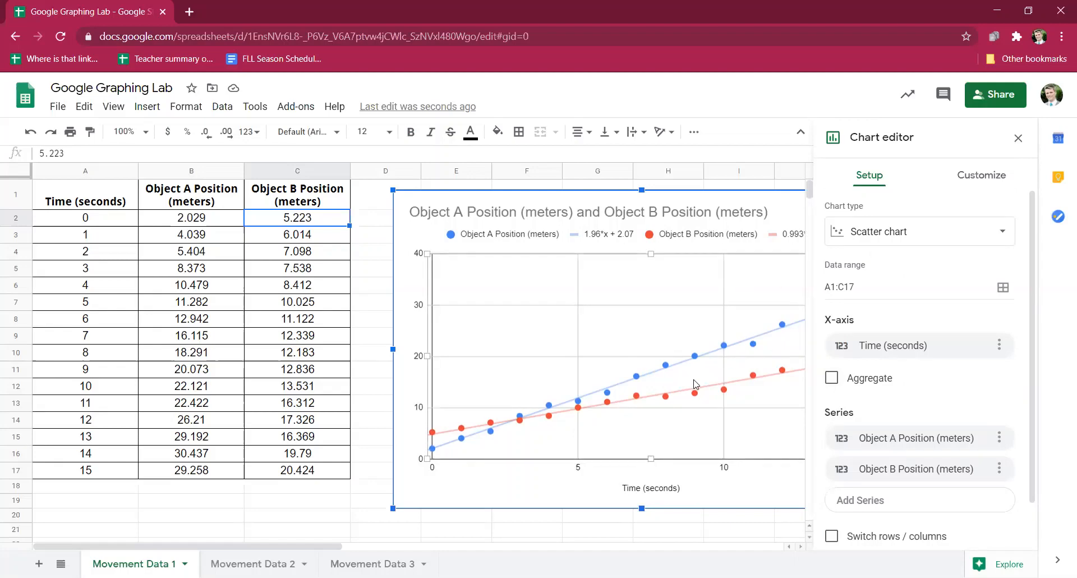
click(979, 178)
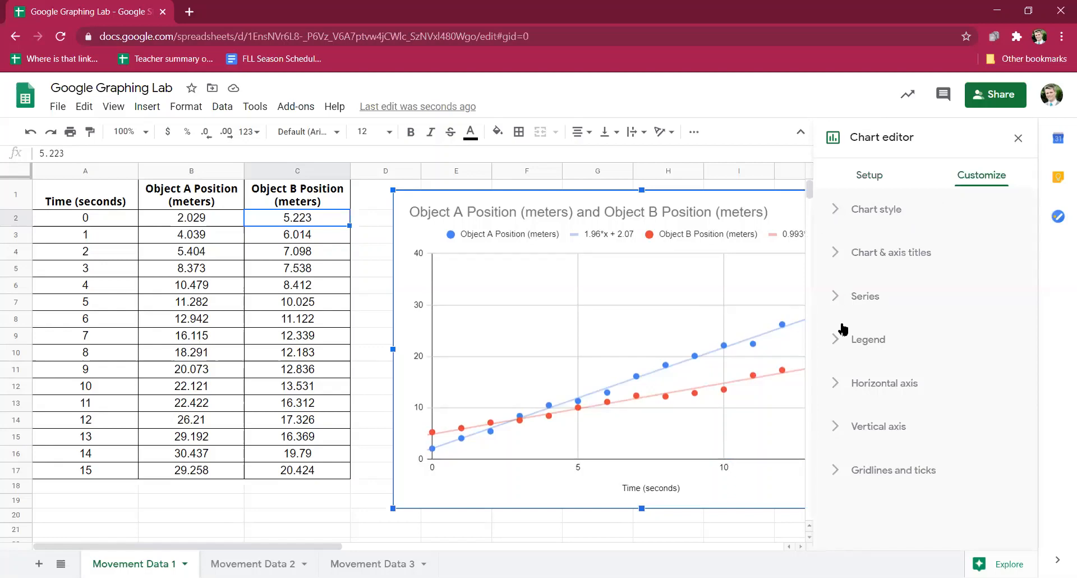
click(1018, 138)
Look over the Movement Data 3 sheet and the download and copy options of the Movement Data 1 chart
click(379, 563)
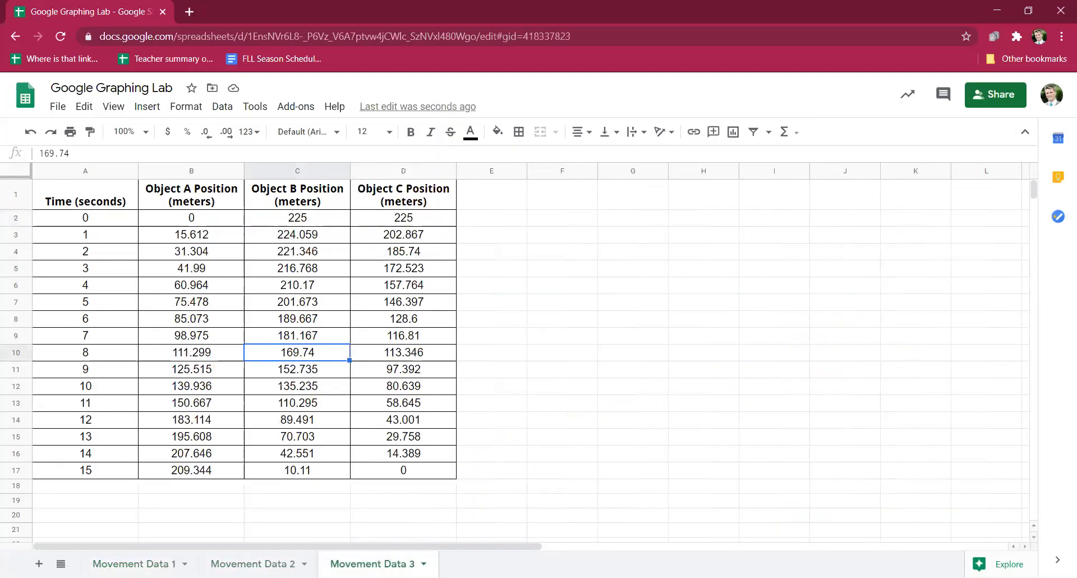
click(134, 563)
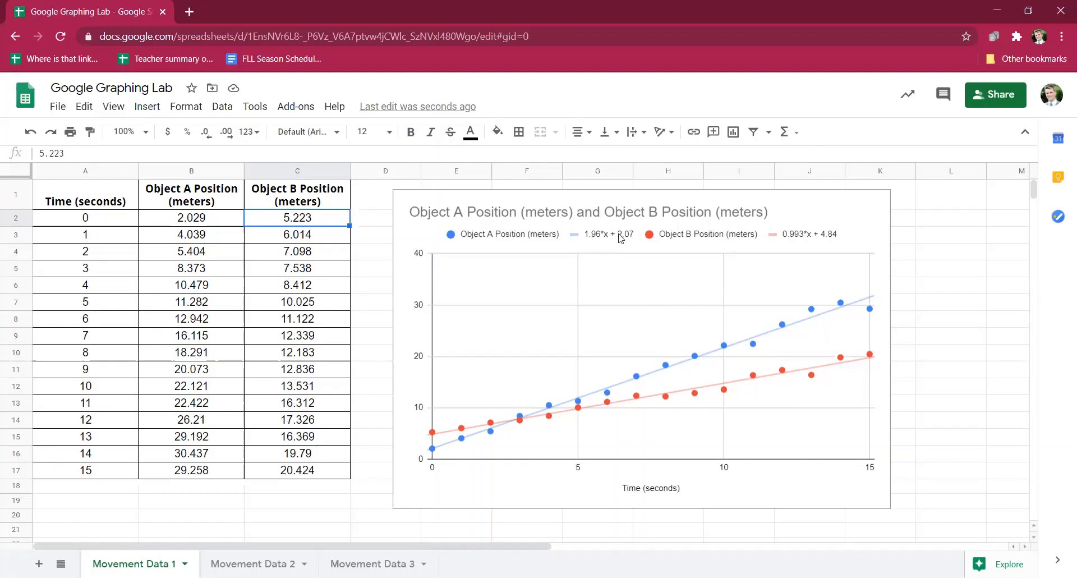
click(818, 216)
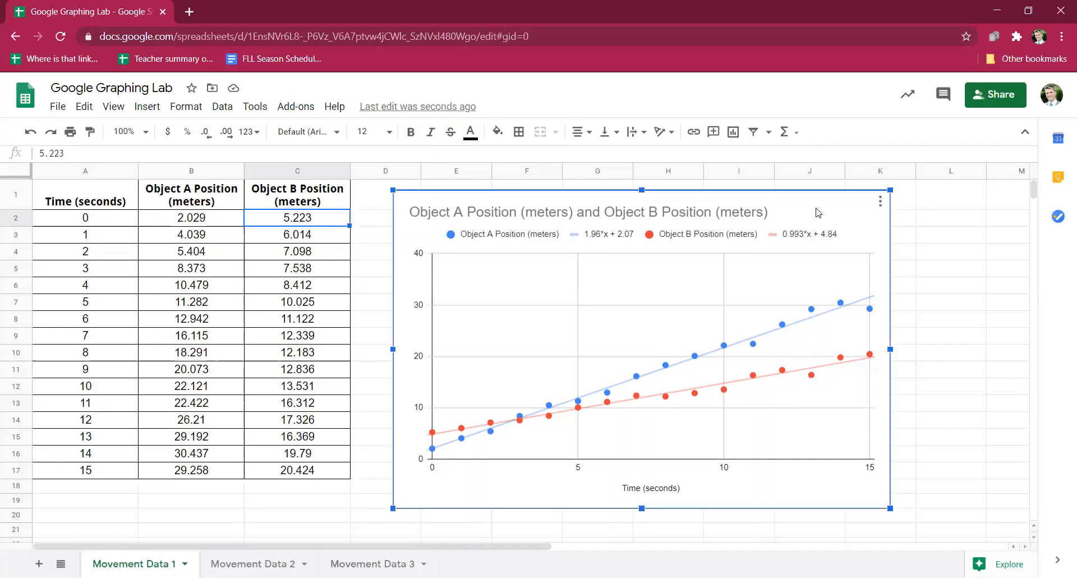
click(879, 208)
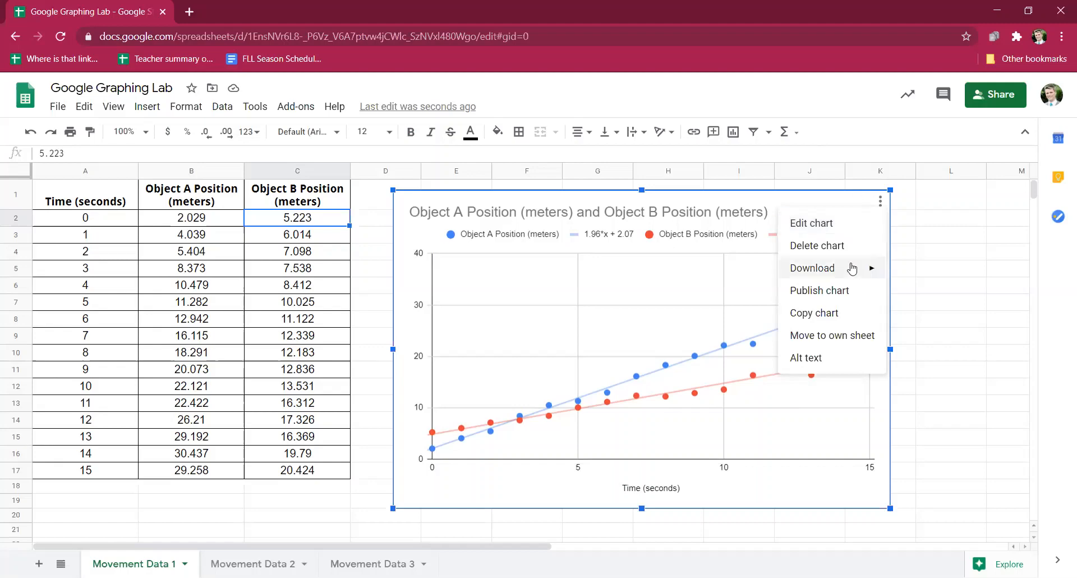
mouse_move(852, 270)
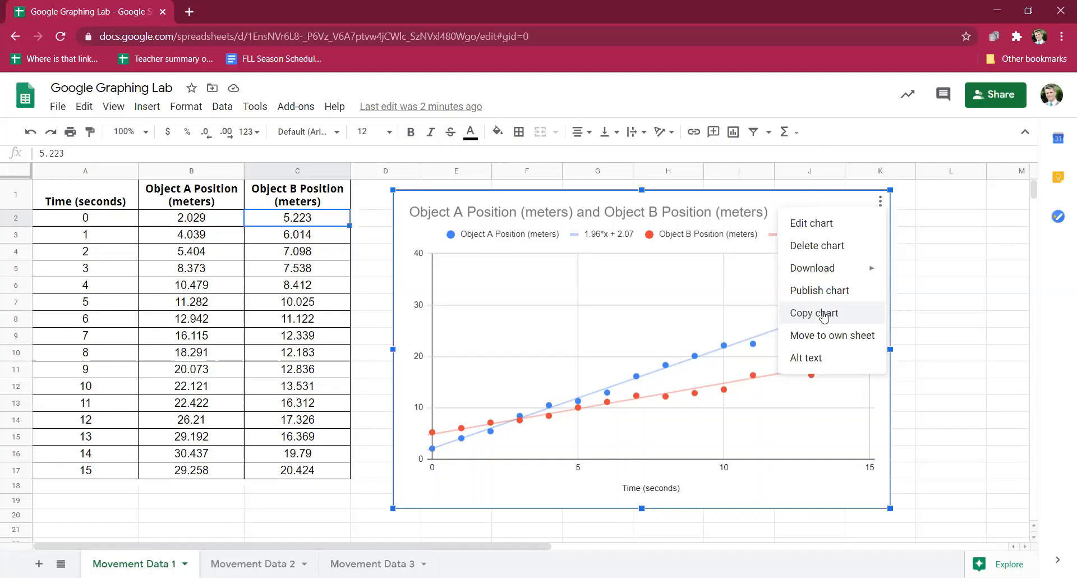
click(826, 201)
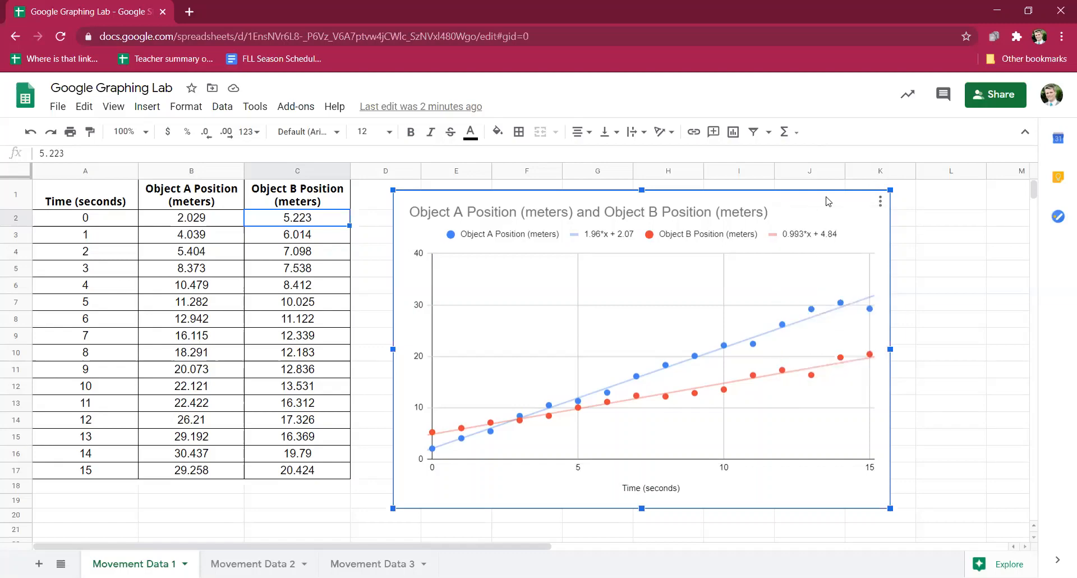